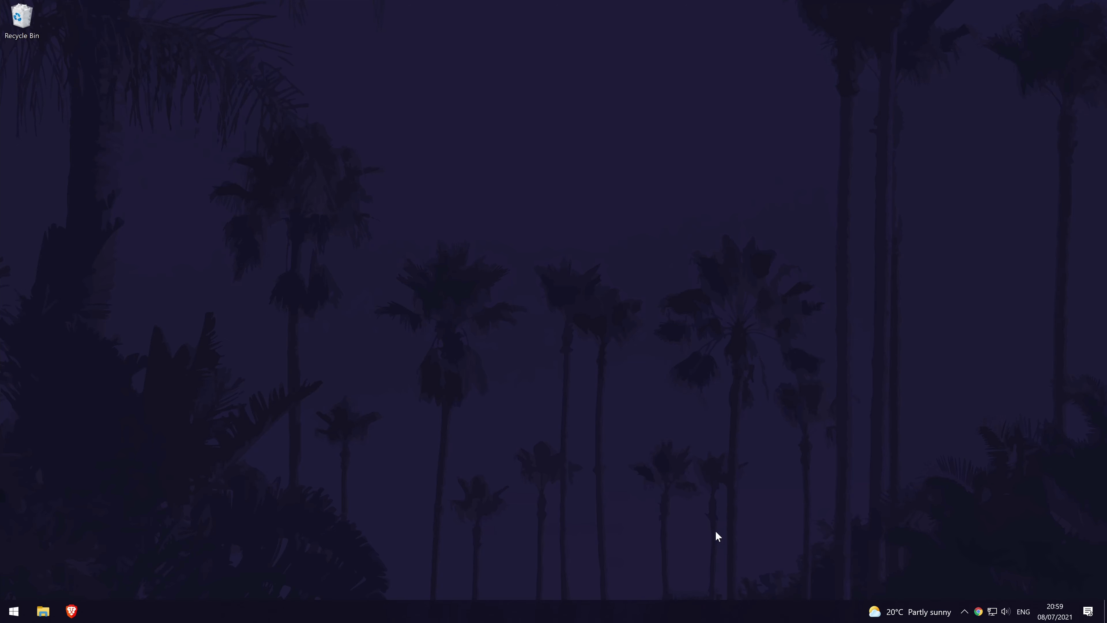
Open Task Manager and go through the background processes to find the Google Chrome entries
{"action": "right_click", "coordinate": [14, 611]}
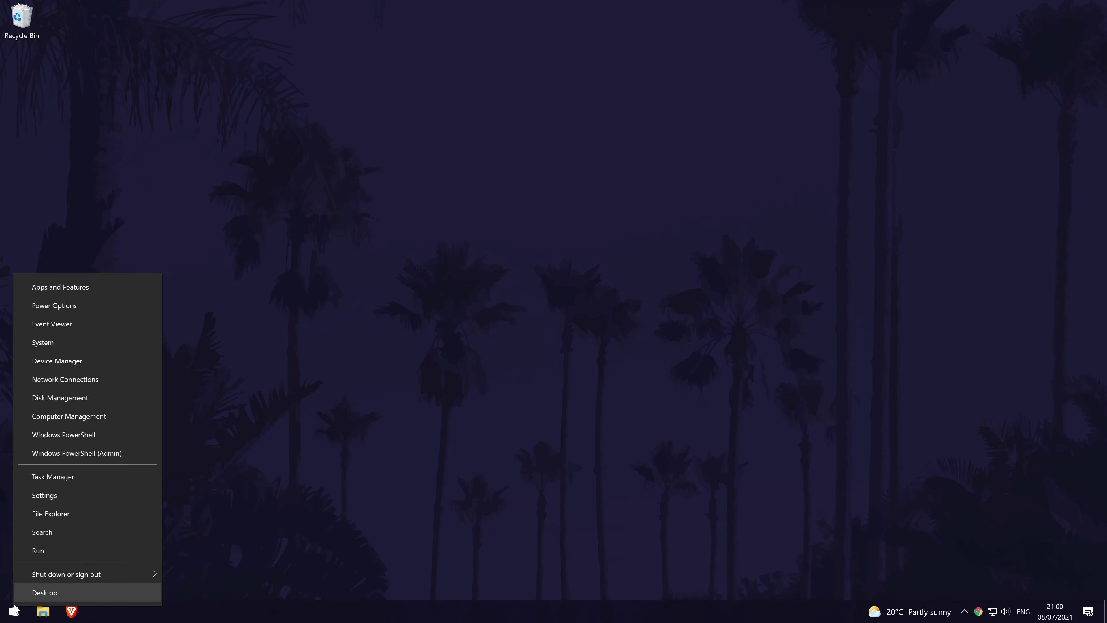
{"action": "left_click", "coordinate": [88, 480]}
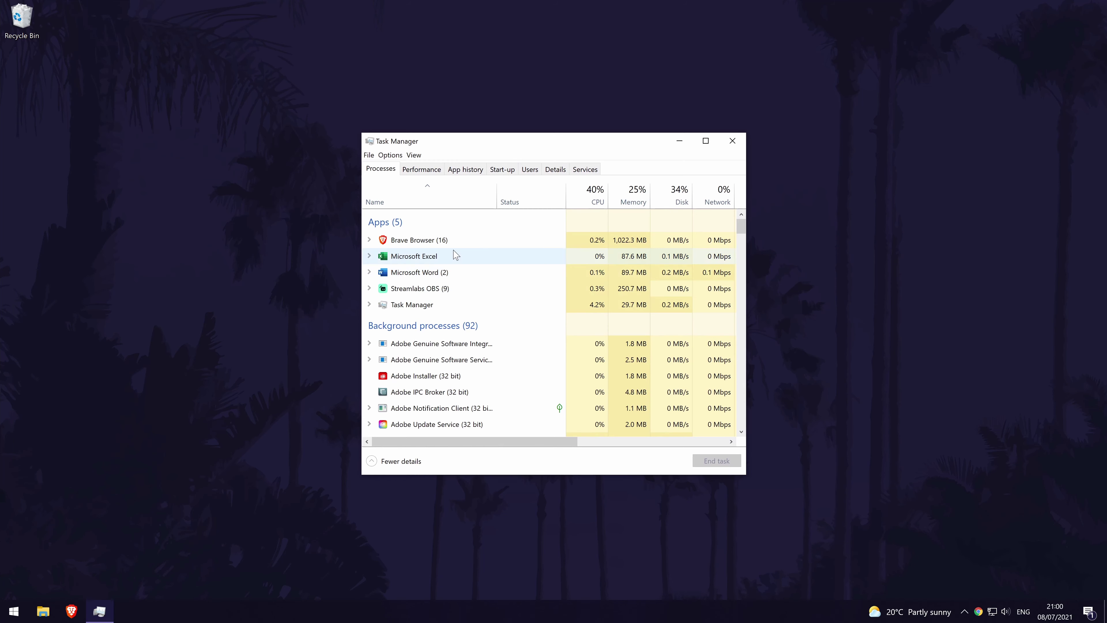
{"action": "scroll", "coordinate": [475, 256], "scroll_direction": "down", "scroll_amount": 2}
{"action": "scroll", "coordinate": [475, 259], "scroll_direction": "down", "scroll_amount": 6}
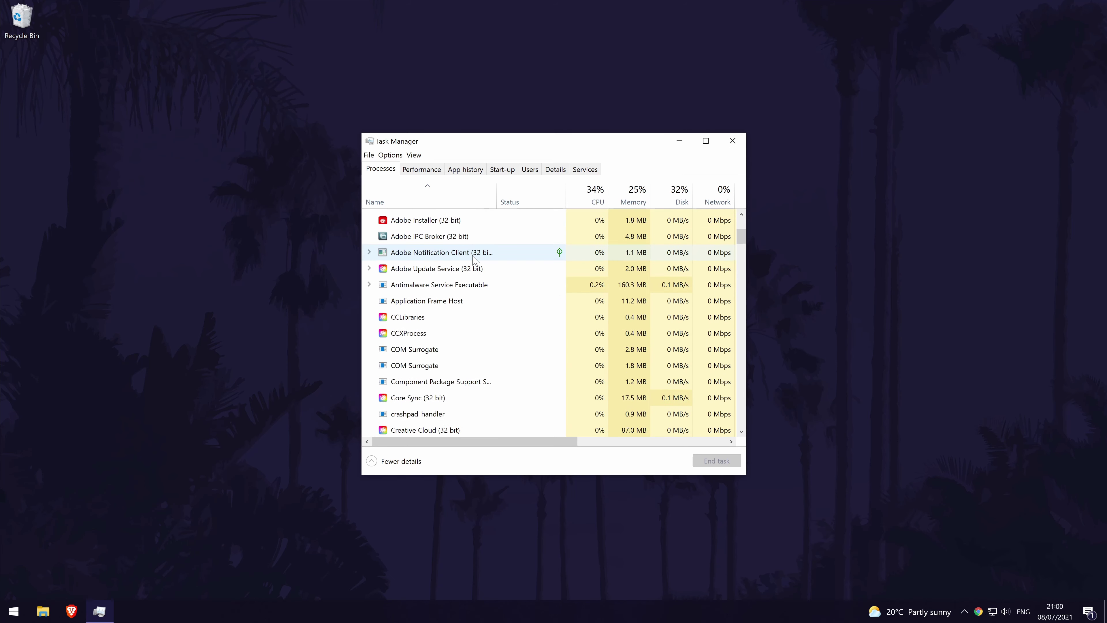
End the Google Chrome background processes and close Task Manager
{"action": "left_click", "coordinate": [436, 342]}
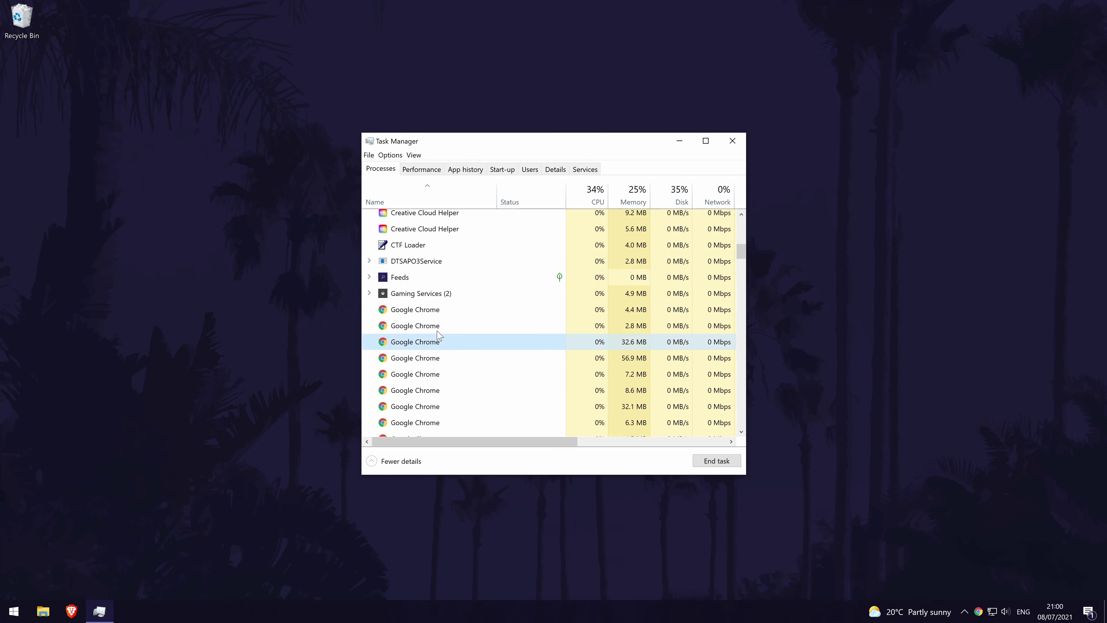
{"action": "scroll", "coordinate": [465, 361], "scroll_direction": "down", "scroll_amount": 3}
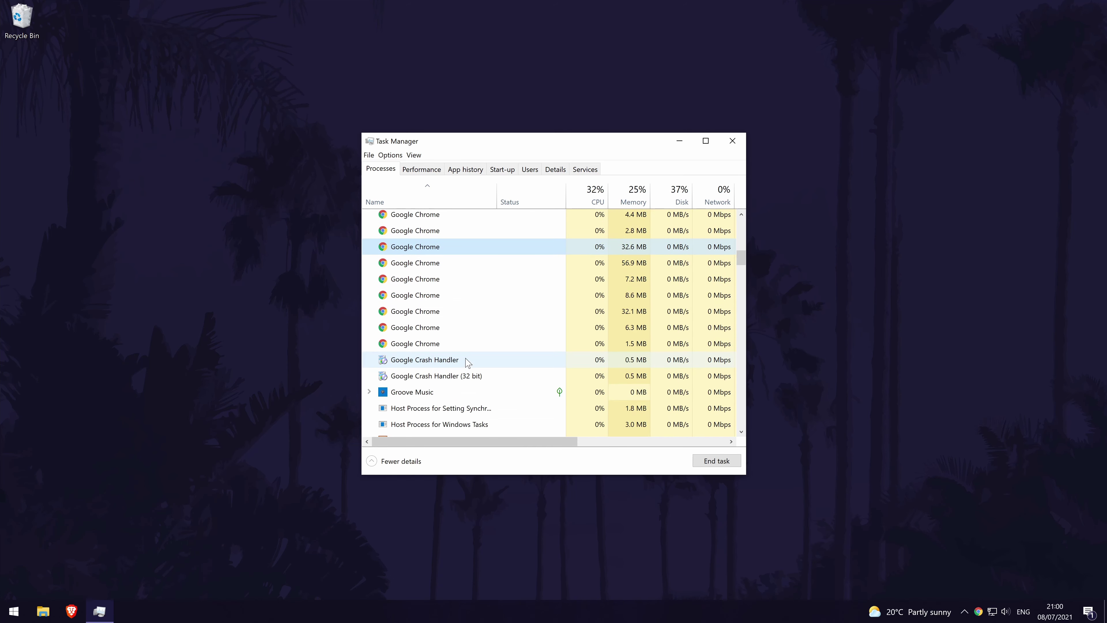
{"action": "scroll", "coordinate": [470, 361], "scroll_direction": "up", "scroll_amount": 1}
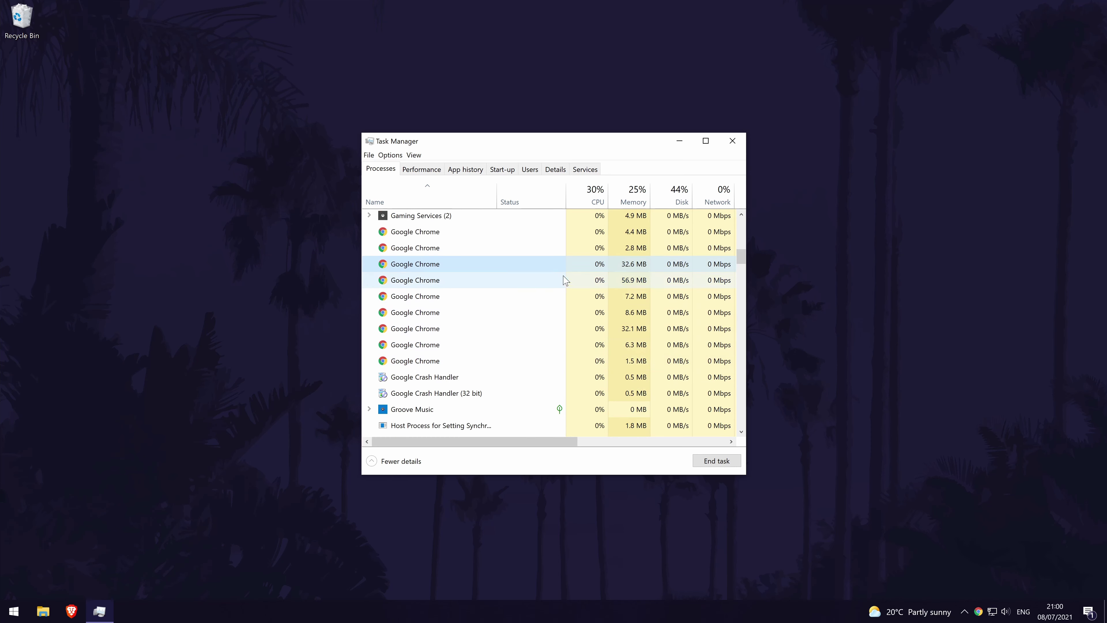
{"action": "left_click", "coordinate": [428, 282]}
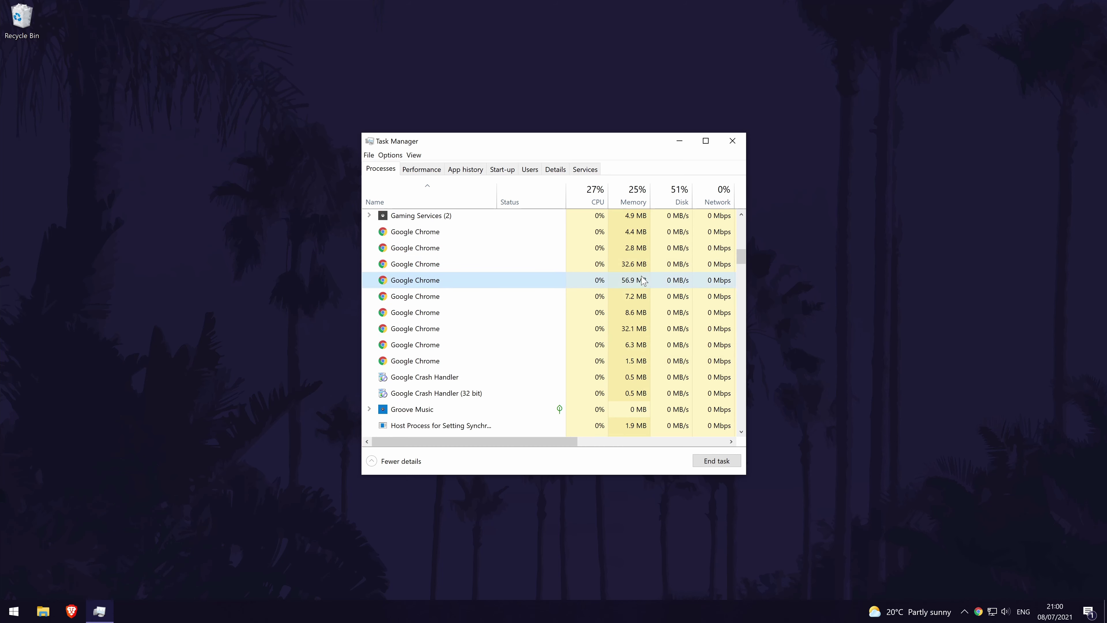
{"action": "key", "text": "Delete"}
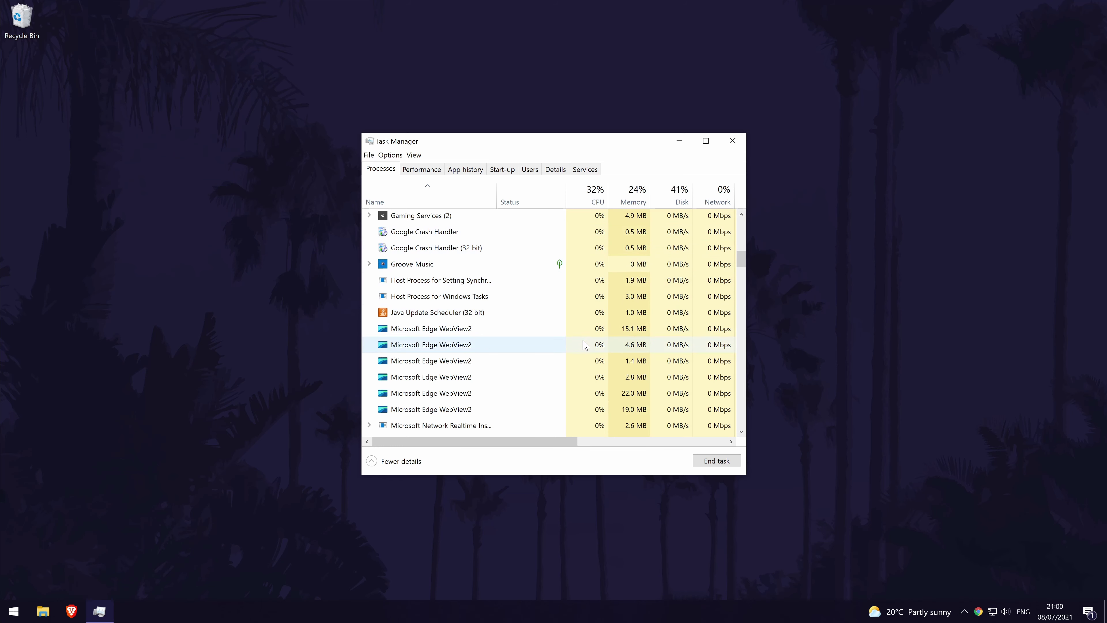
{"action": "scroll", "coordinate": [584, 338], "scroll_direction": "up", "scroll_amount": 1}
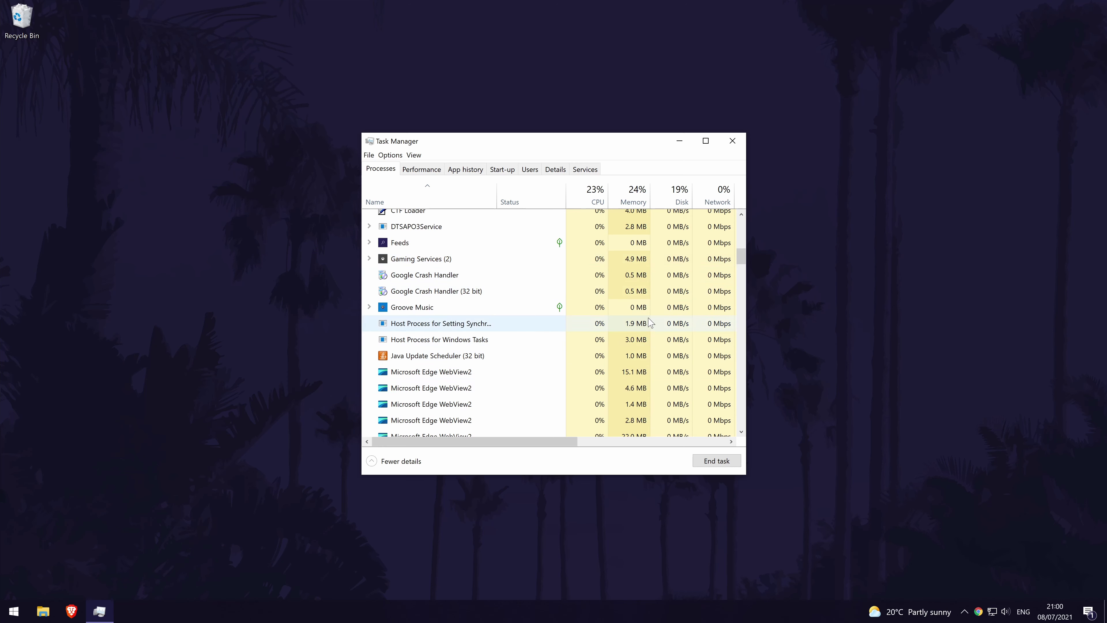
{"action": "left_click", "coordinate": [743, 147]}
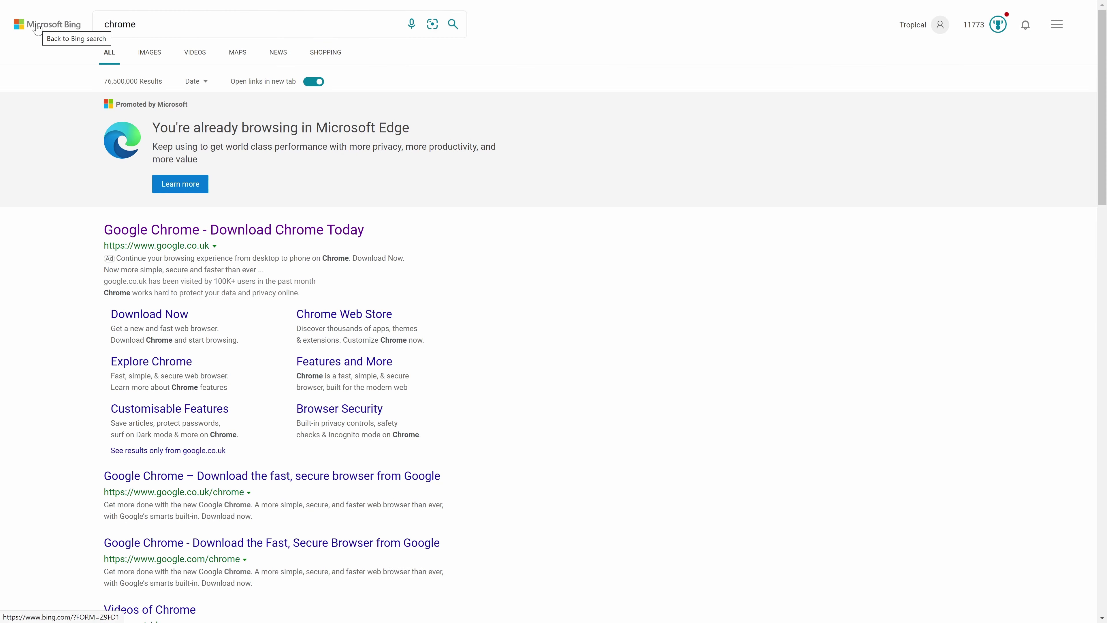
Search Bing for "edge" in place of the current query
{"action": "left_click", "coordinate": [144, 25]}
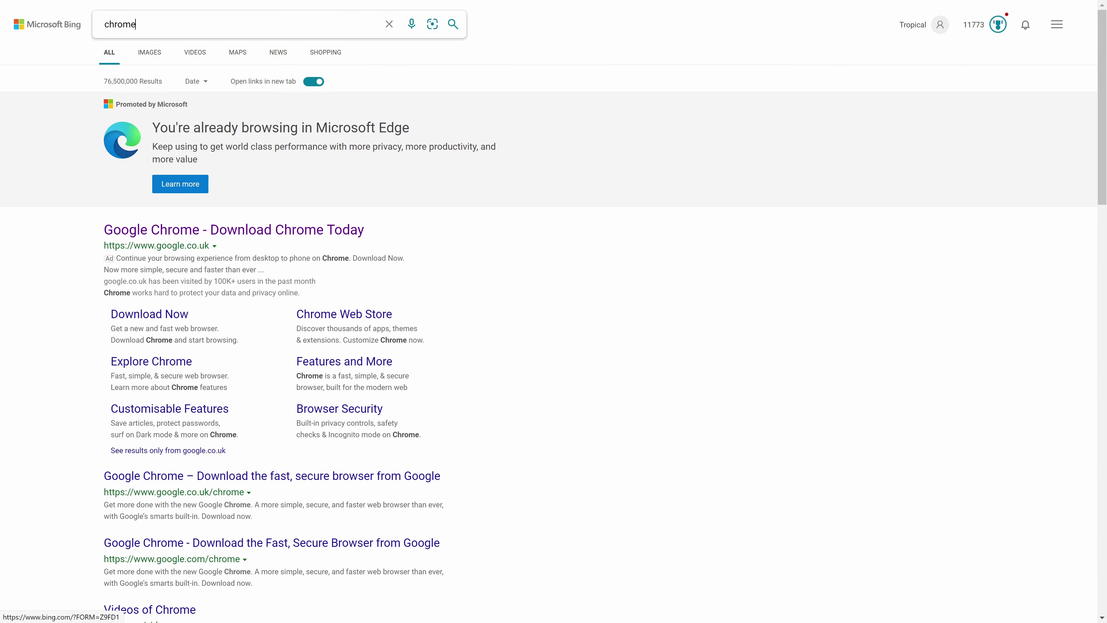
{"action": "key", "text": "ctrl+a"}
{"action": "type", "text": "edge"}
{"action": "key", "text": "Return"}
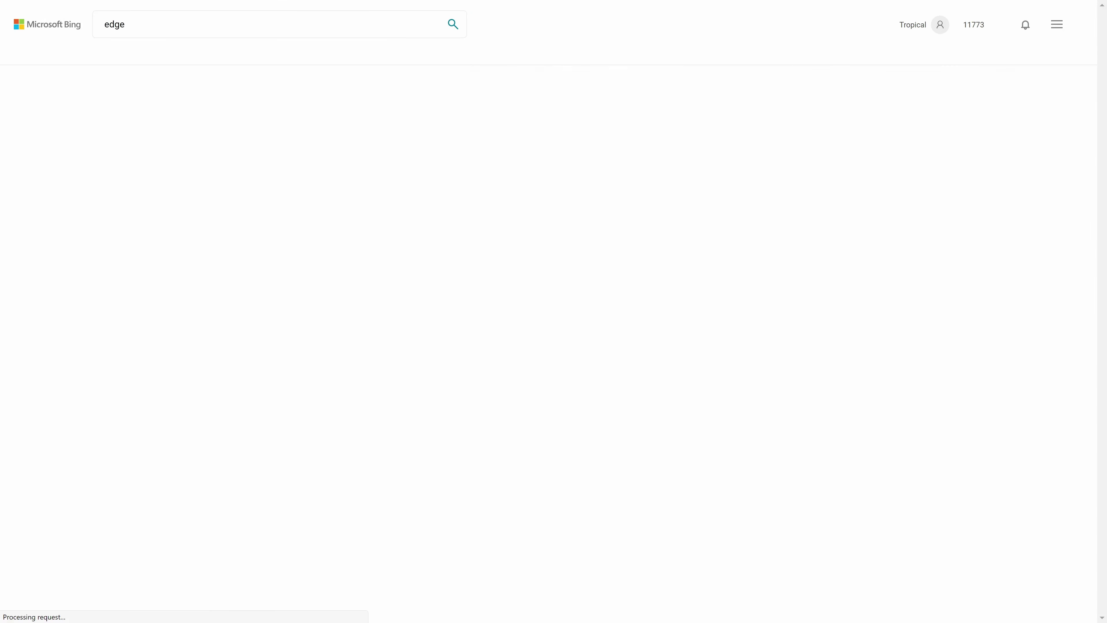
Replace the Bing query with "brave" and run the search
{"action": "key", "text": "ctrl+a"}
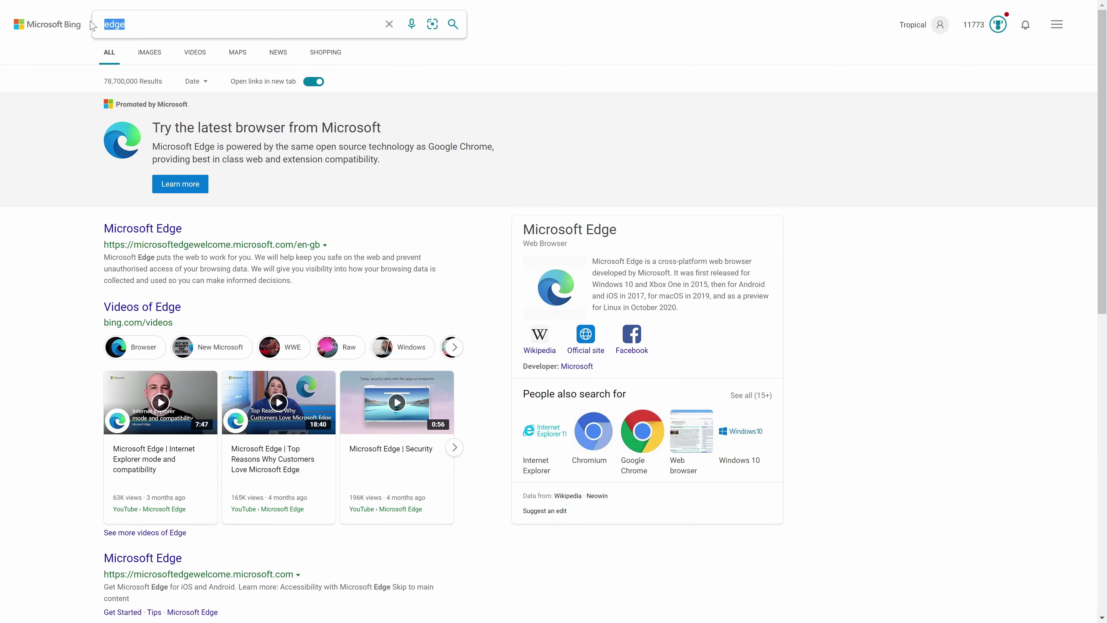
{"action": "type", "text": "brave"}
{"action": "key", "text": "Return"}
{"action": "key", "text": "ctrl+a"}
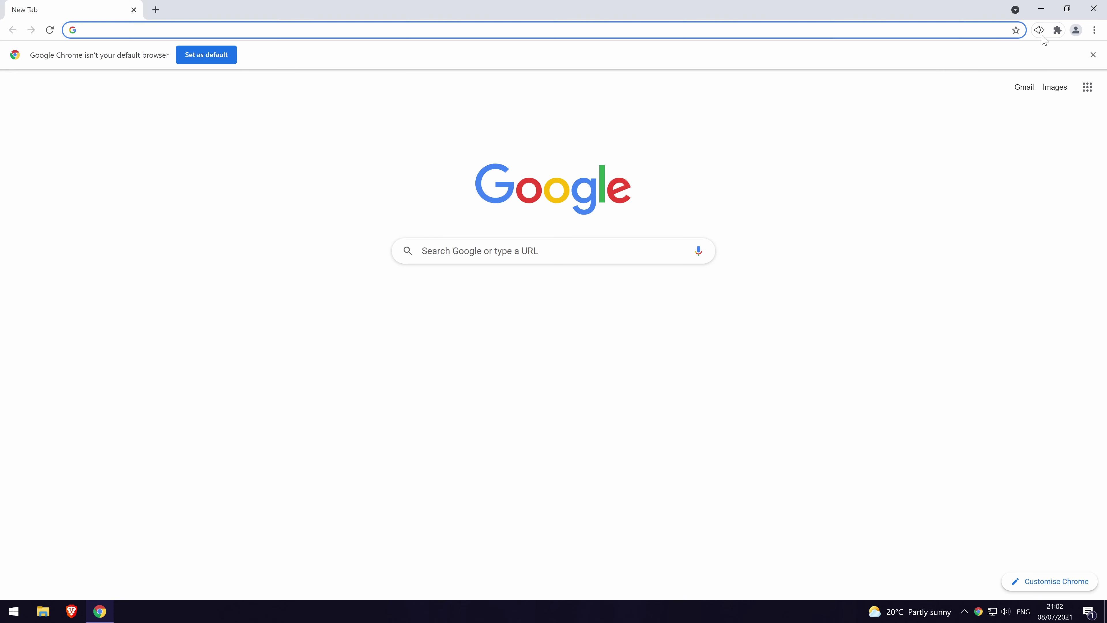
{"action": "right_click", "coordinate": [1041, 37]}
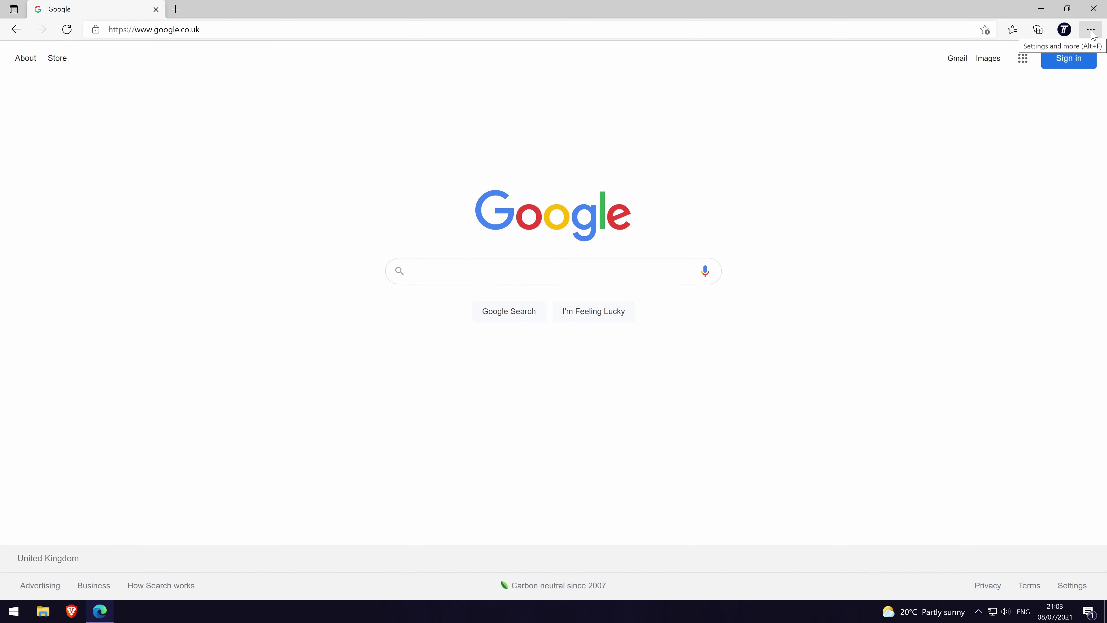
In Microsoft Edge, open the browsing history and bring up the Clear browsing data dialog
{"action": "left_click", "coordinate": [1091, 29]}
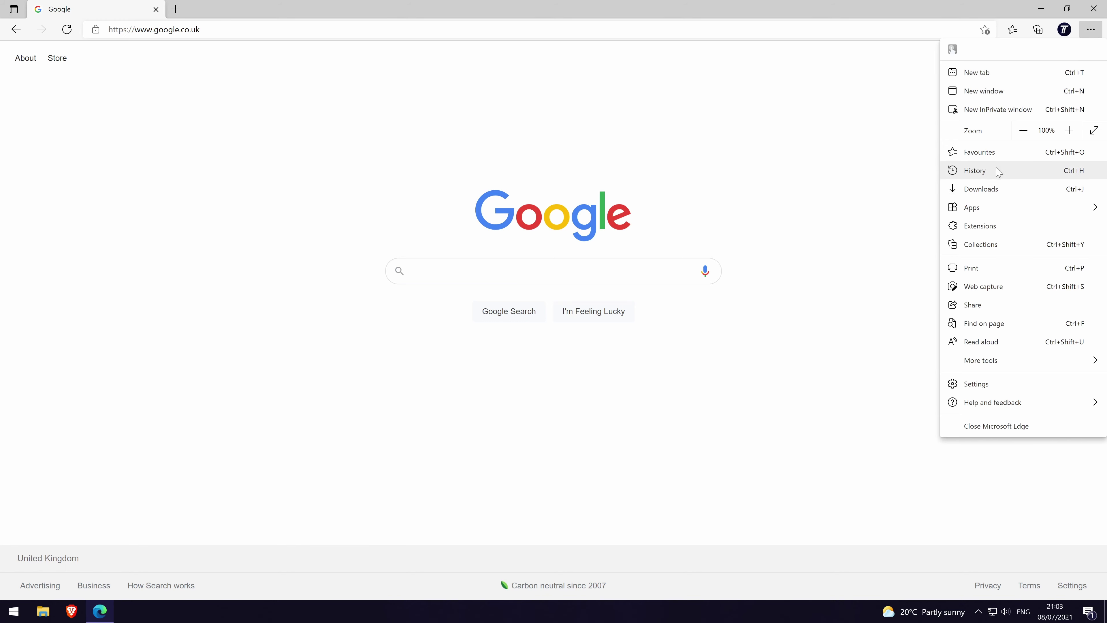
{"action": "left_click", "coordinate": [989, 172]}
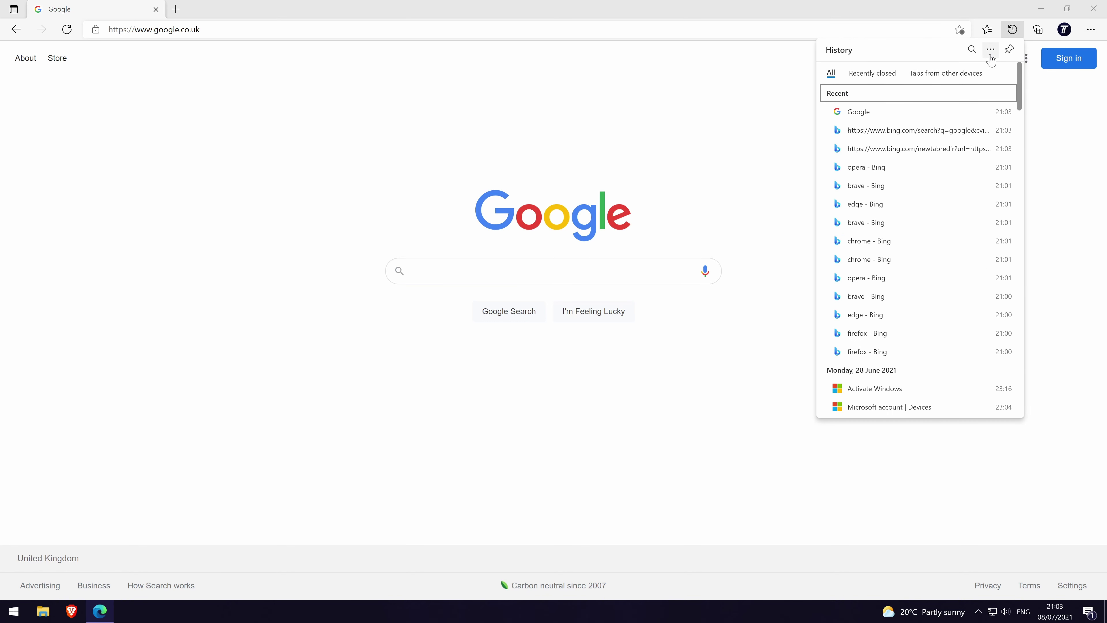
{"action": "left_click", "coordinate": [991, 49]}
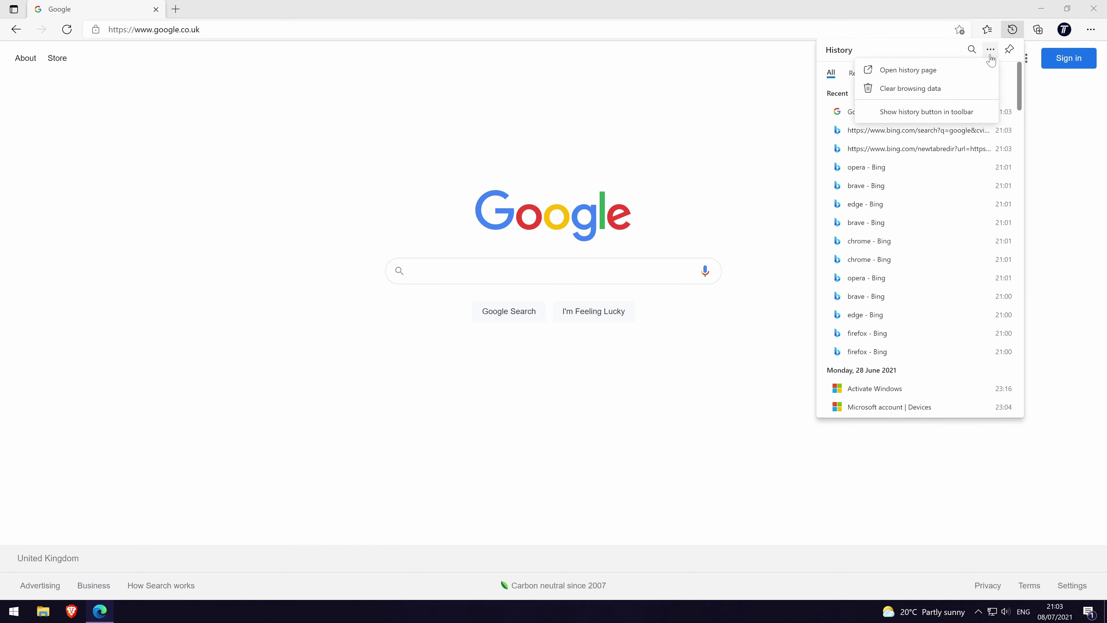
{"action": "left_click", "coordinate": [928, 90]}
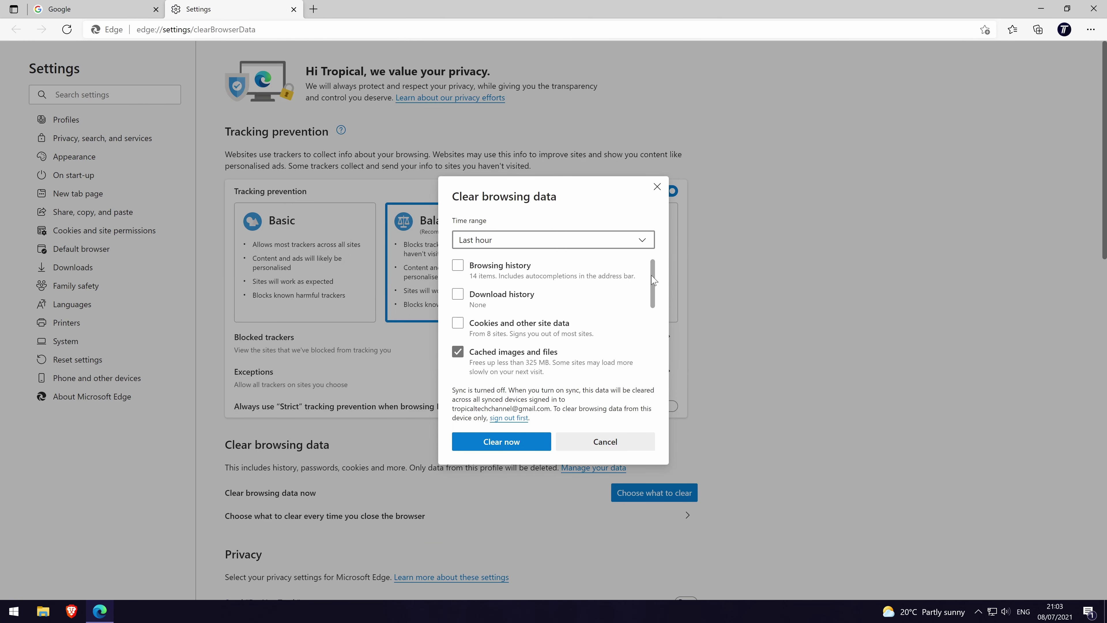
Set the clearing time range to All time, keeping only Cached images and files selected
{"action": "scroll", "coordinate": [514, 339], "scroll_direction": "down", "scroll_amount": 1}
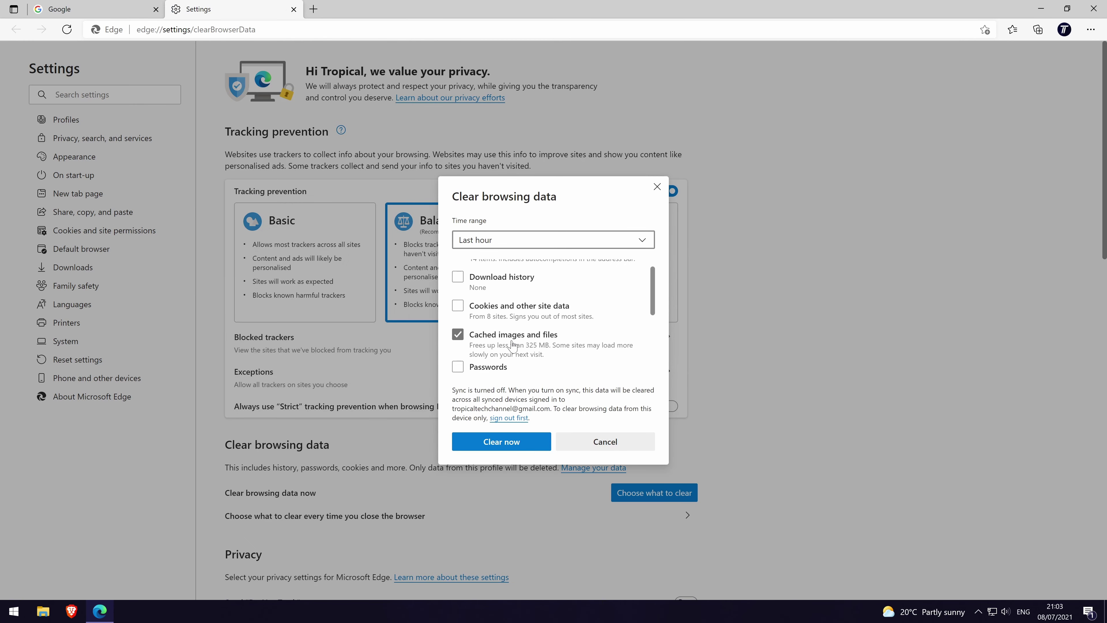
{"action": "scroll", "coordinate": [514, 346], "scroll_direction": "down", "scroll_amount": 2}
{"action": "scroll", "coordinate": [514, 345], "scroll_direction": "up", "scroll_amount": 3}
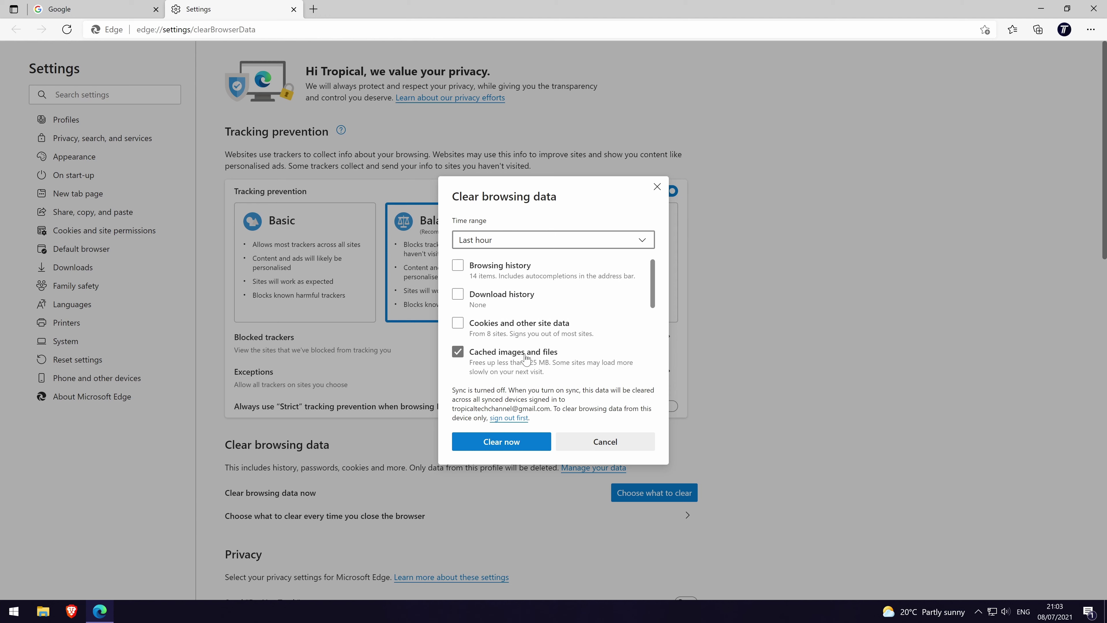
{"action": "left_click_drag", "start_coordinate": [510, 352], "coordinate": [512, 354]}
{"action": "left_click", "coordinate": [512, 354]}
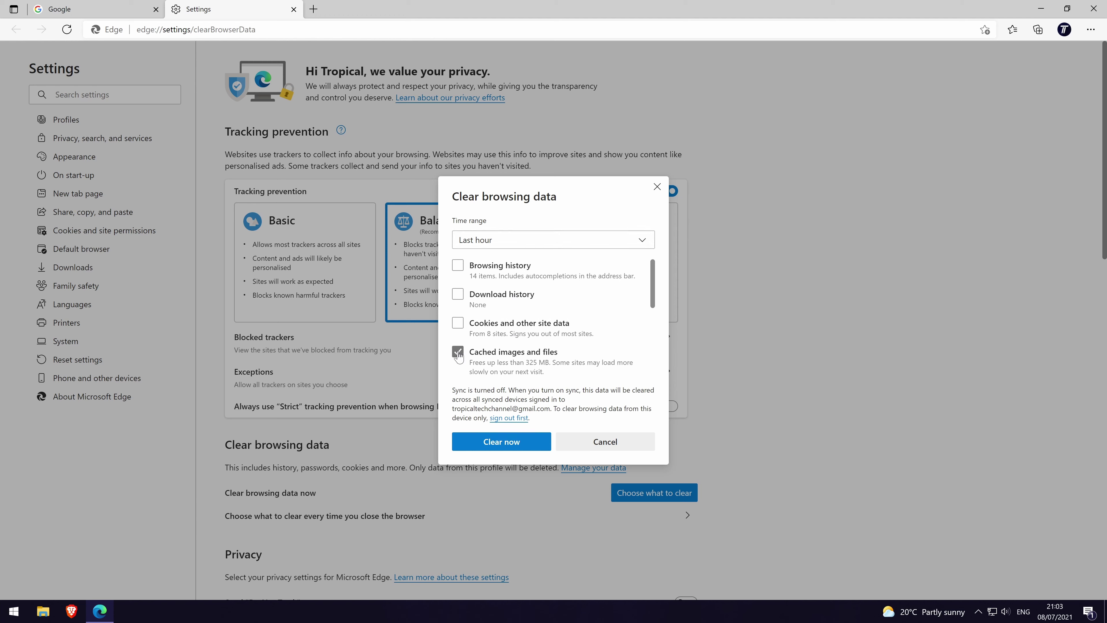
{"action": "left_click", "coordinate": [517, 242]}
{"action": "left_click", "coordinate": [486, 335]}
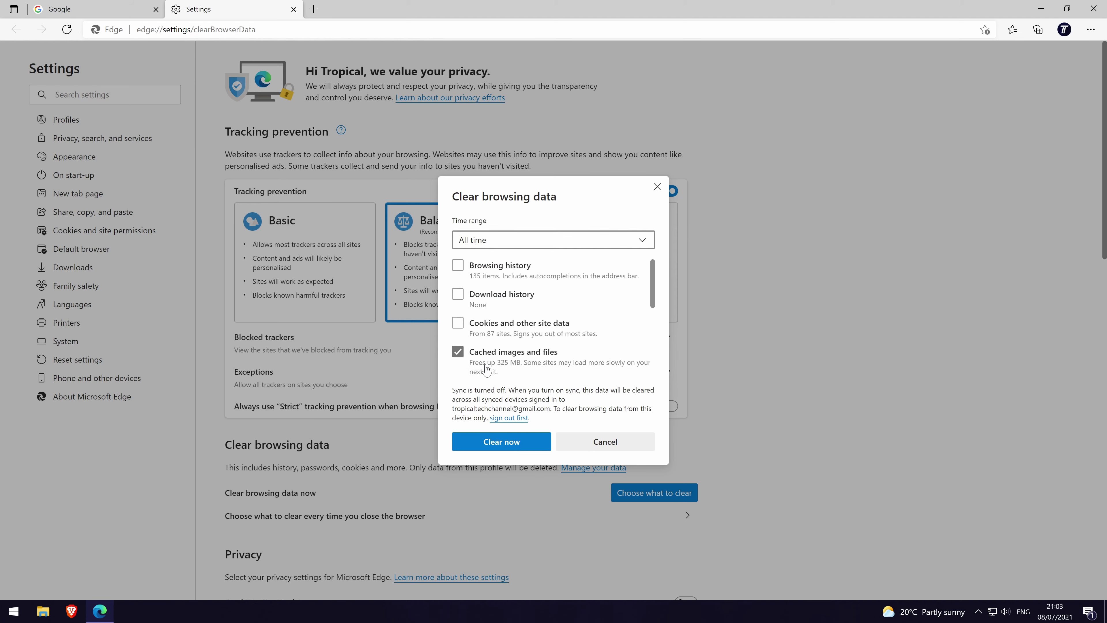
Clear the selected cached images and files from the browser
{"action": "scroll", "coordinate": [486, 370], "scroll_direction": "down", "scroll_amount": 2}
{"action": "scroll", "coordinate": [487, 370], "scroll_direction": "up", "scroll_amount": 1}
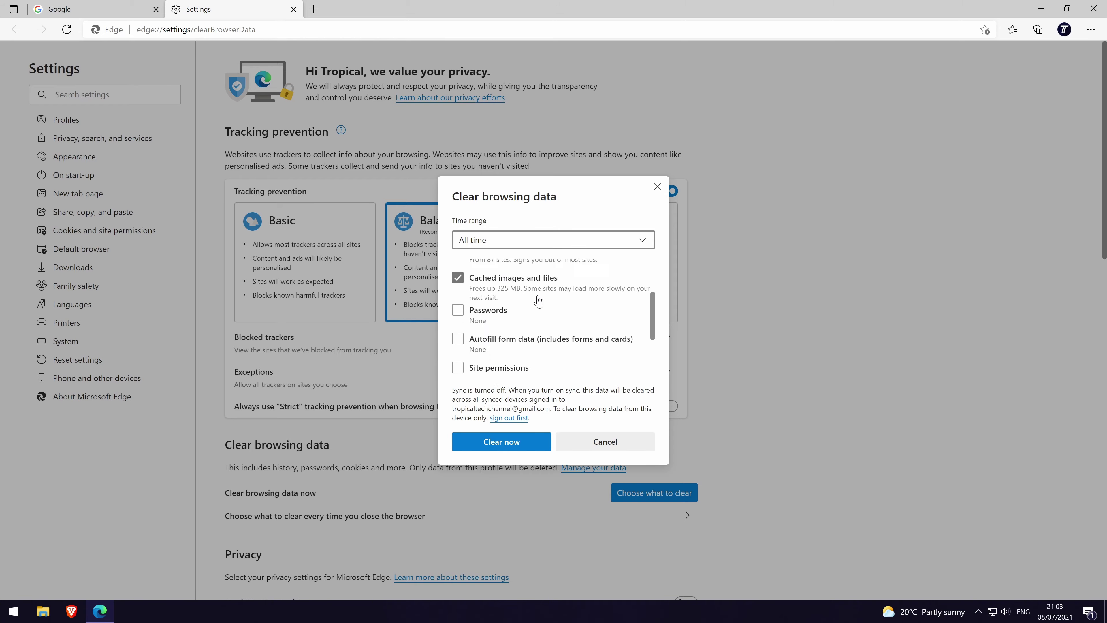
{"action": "left_click", "coordinate": [514, 442]}
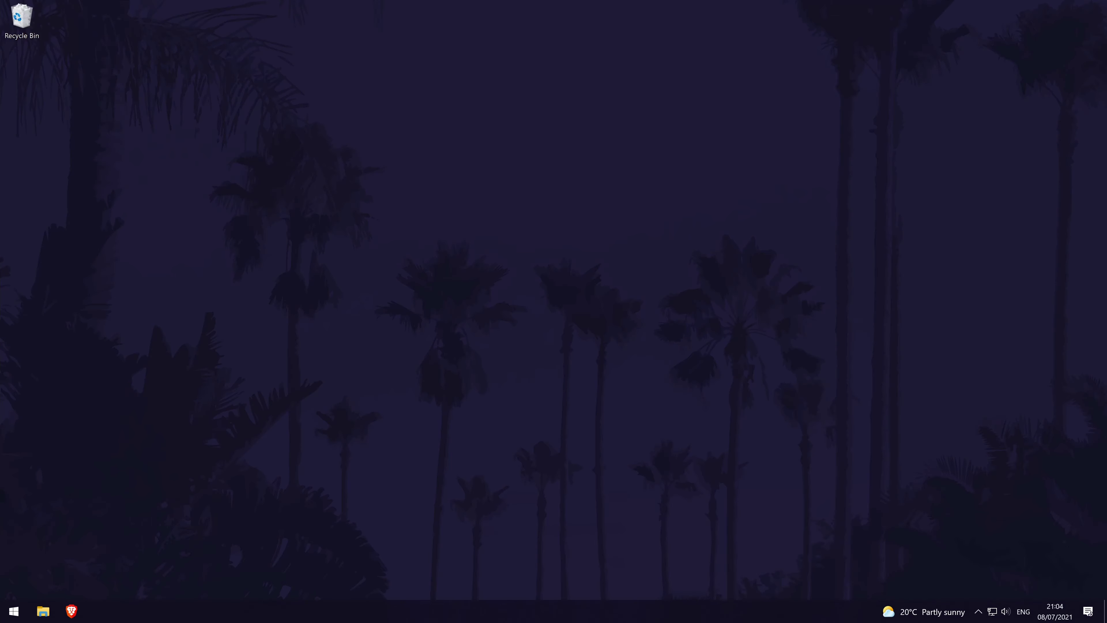